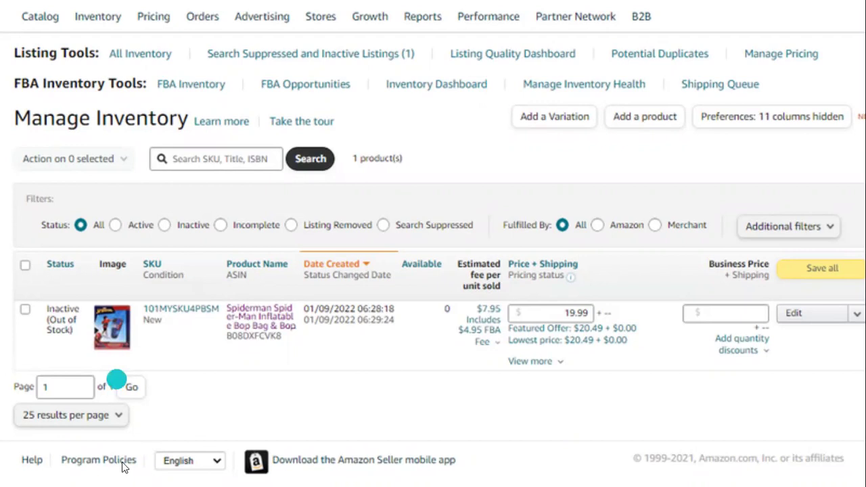
- Show the Manage Inventory listing with the Spiderman Inflatable Bop Bag, inactive at 19.99 with 0 available
{"action": "mouse_move", "coordinate": [194, 470]}
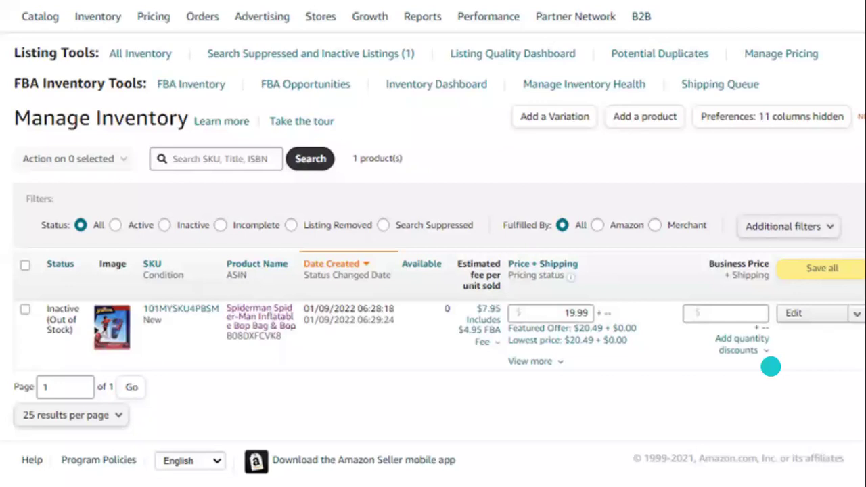
- Return to the Seller Central home dashboard and bring up the Inventory menu
{"action": "mouse_move", "coordinate": [565, 477]}
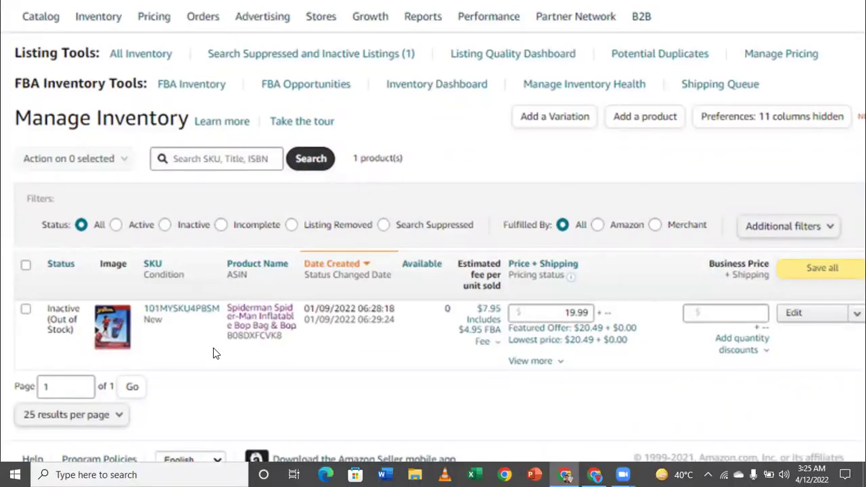
{"action": "left_click", "coordinate": [526, 327]}
{"action": "left_click", "coordinate": [843, 327]}
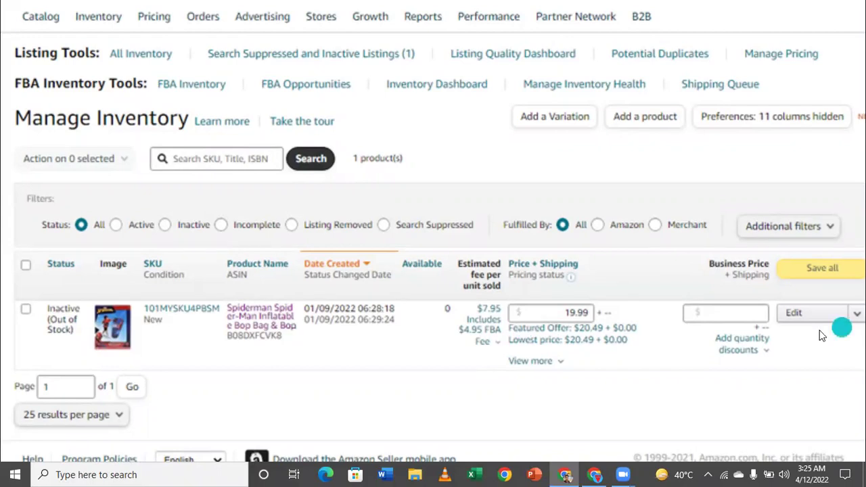
{"action": "left_click", "coordinate": [800, 315]}
{"action": "left_click", "coordinate": [255, 323]}
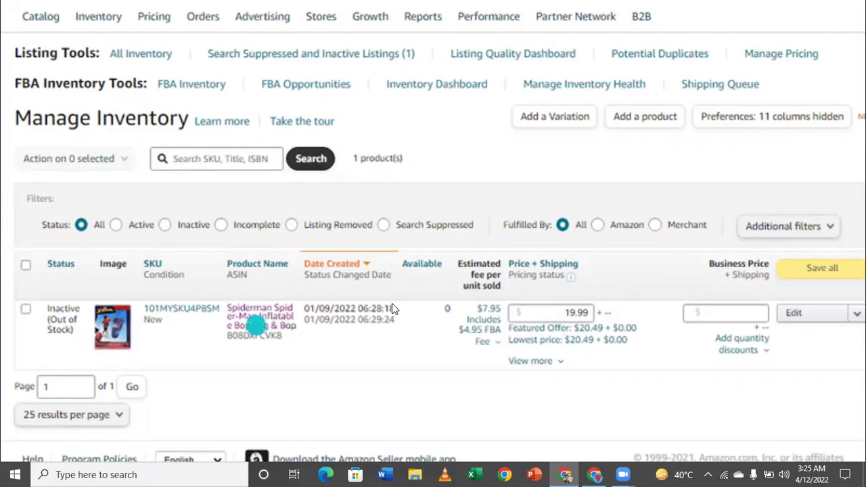
{"action": "left_click", "coordinate": [170, 282]}
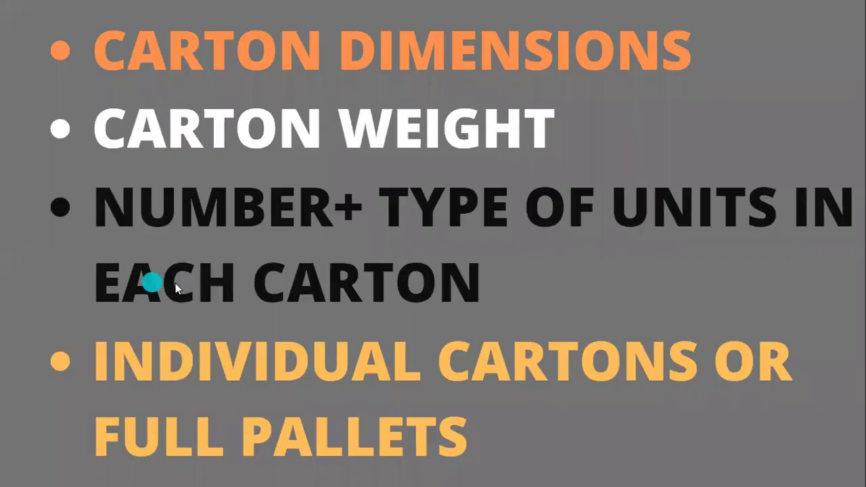
{"action": "left_click", "coordinate": [173, 284]}
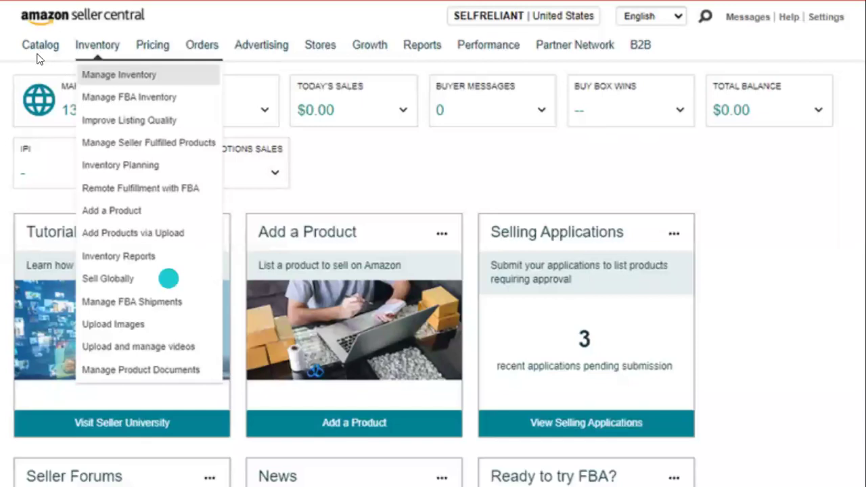
- Show the Inventory section's pages from the top navigation bar
{"action": "left_click", "coordinate": [111, 48]}
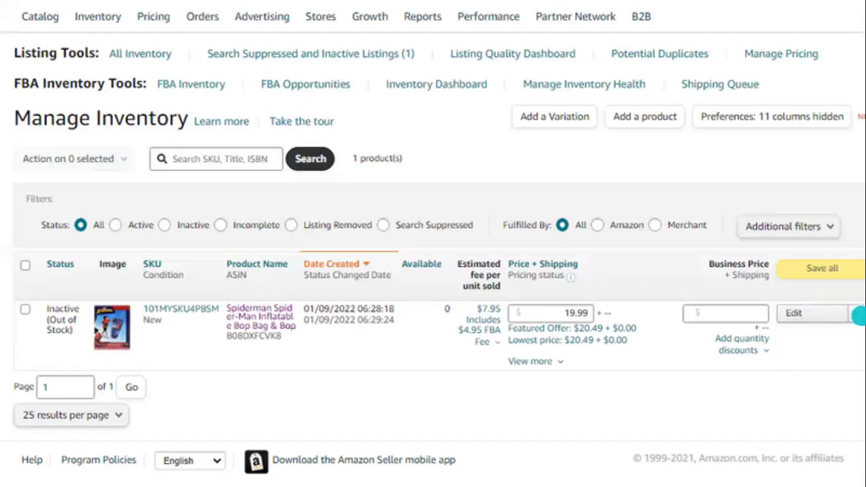
- Choose Send/Replenish Inventory from the Spiderman row's Edit dropdown
{"action": "left_click", "coordinate": [859, 316]}
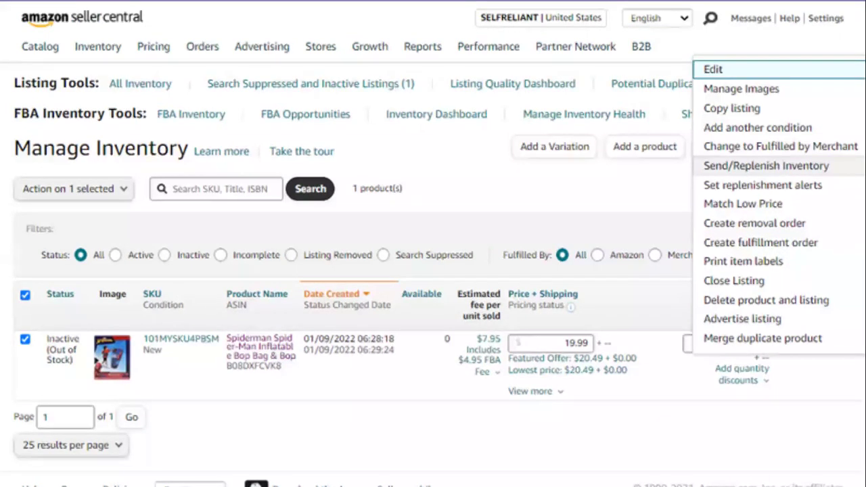
{"action": "left_click", "coordinate": [722, 177]}
{"action": "mouse_move", "coordinate": [394, 383]}
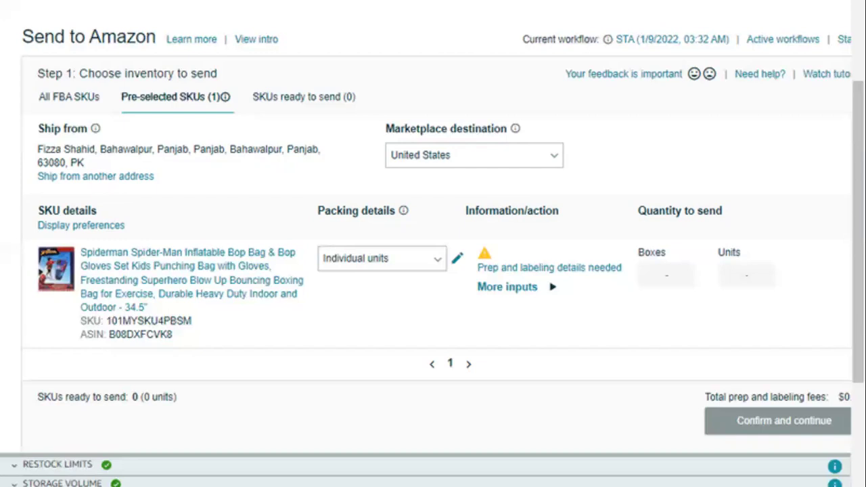
{"action": "left_click", "coordinate": [105, 165]}
{"action": "left_click", "coordinate": [39, 146]}
{"action": "left_click", "coordinate": [109, 201]}
{"action": "left_click", "coordinate": [48, 225]}
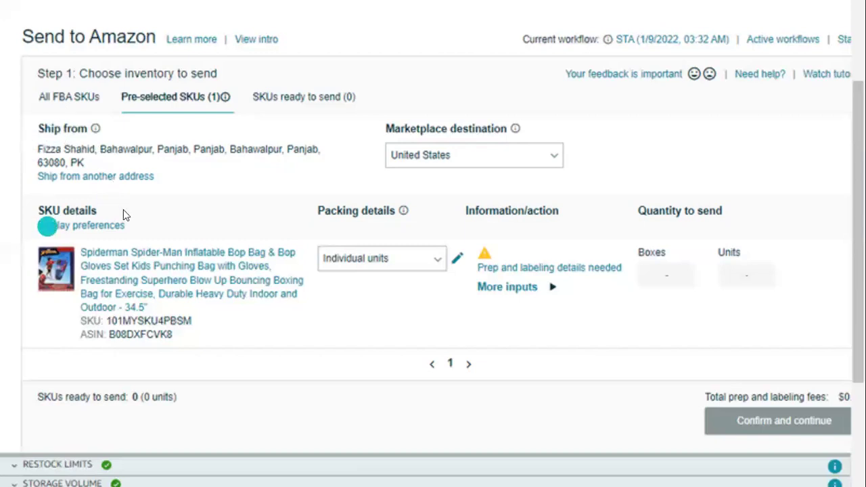
{"action": "left_click", "coordinate": [91, 156]}
{"action": "left_click", "coordinate": [29, 179]}
{"action": "left_click", "coordinate": [61, 193]}
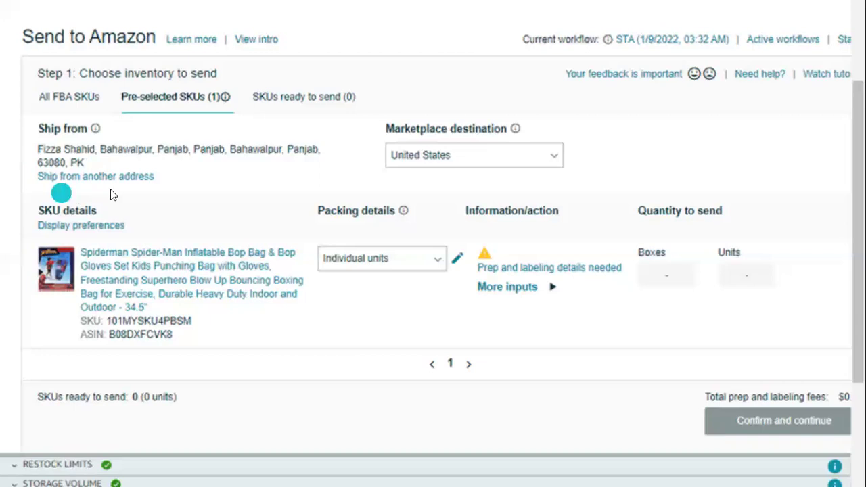
{"action": "left_click", "coordinate": [142, 190]}
{"action": "left_click", "coordinate": [57, 164]}
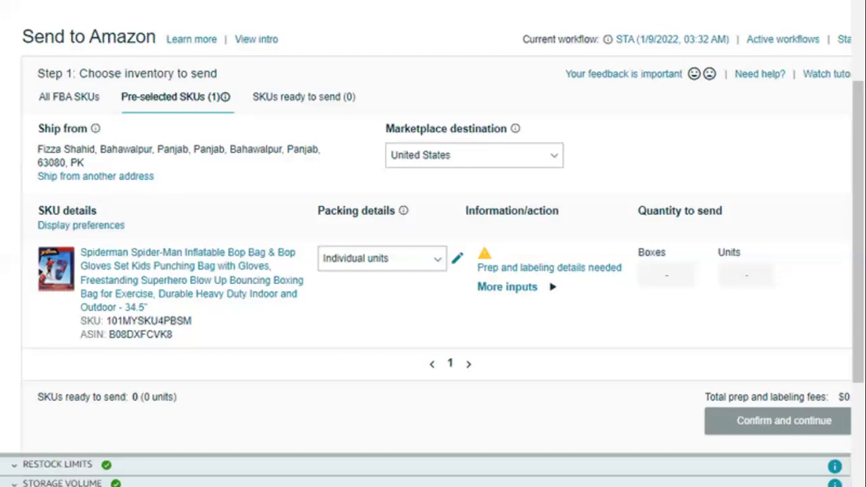
{"action": "left_click", "coordinate": [540, 170]}
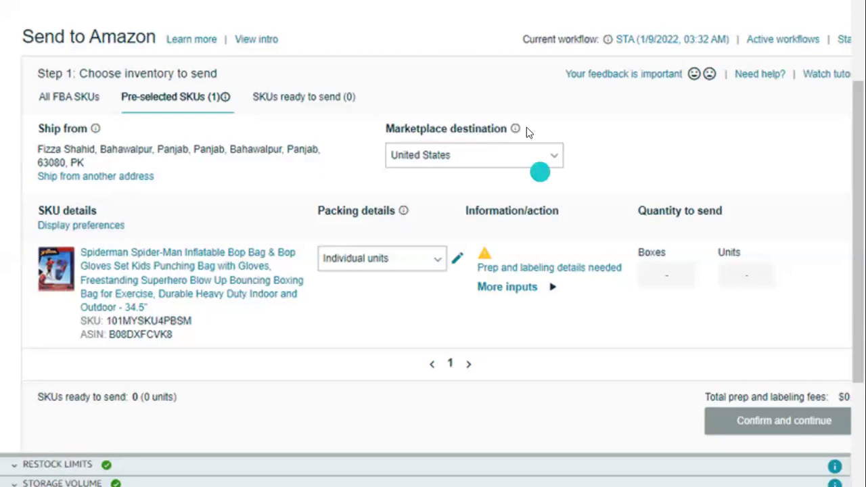
{"action": "left_click", "coordinate": [527, 187]}
{"action": "left_click", "coordinate": [142, 178]}
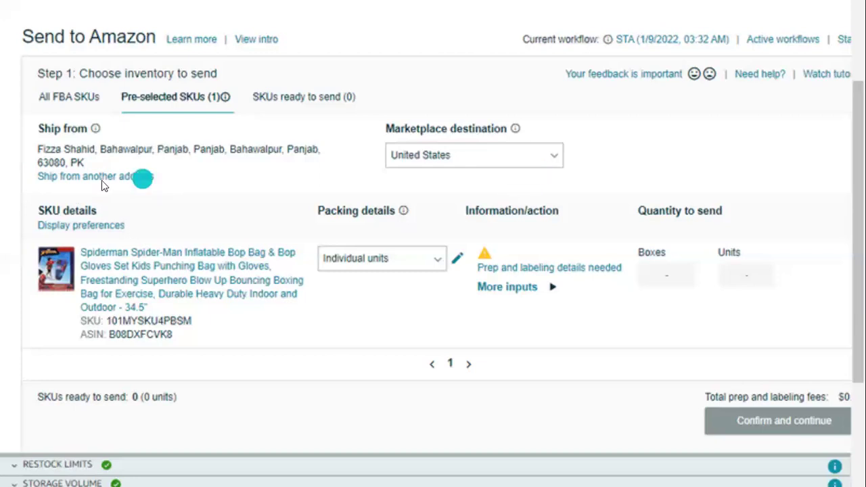
{"action": "left_click", "coordinate": [125, 131]}
{"action": "left_click", "coordinate": [152, 164]}
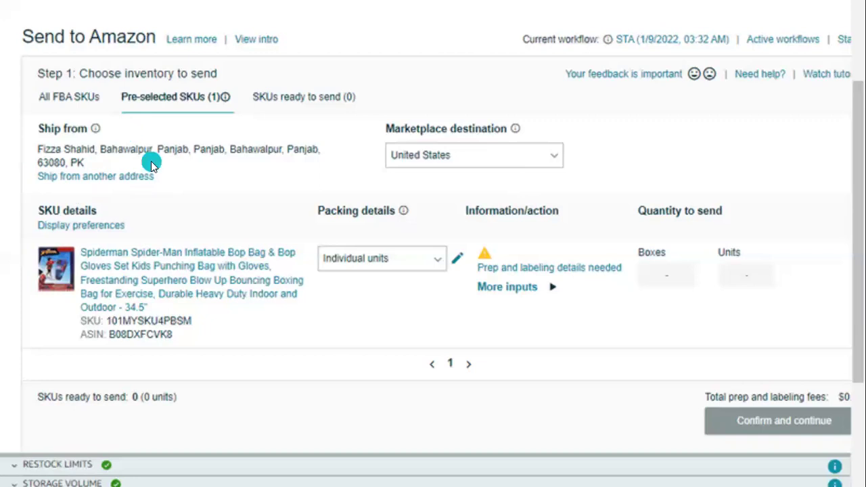
{"action": "left_click", "coordinate": [113, 133]}
{"action": "left_click", "coordinate": [70, 205]}
{"action": "left_click", "coordinate": [189, 161]}
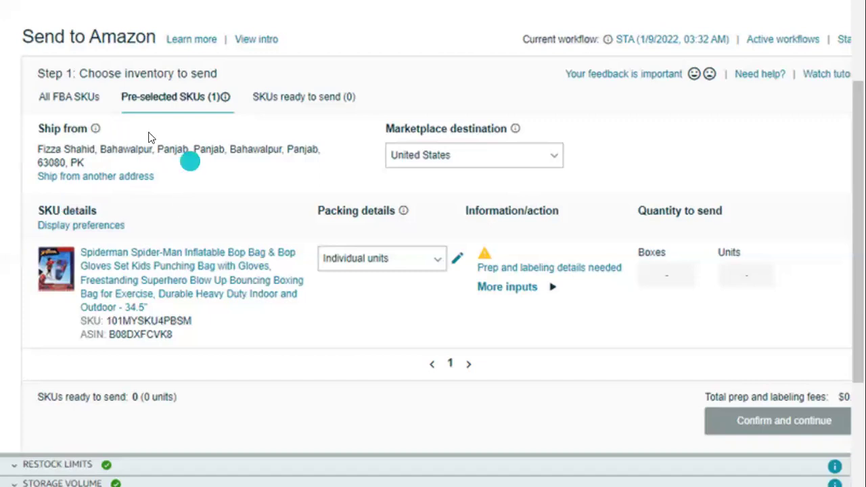
{"action": "left_click", "coordinate": [129, 192]}
{"action": "left_click", "coordinate": [109, 133]}
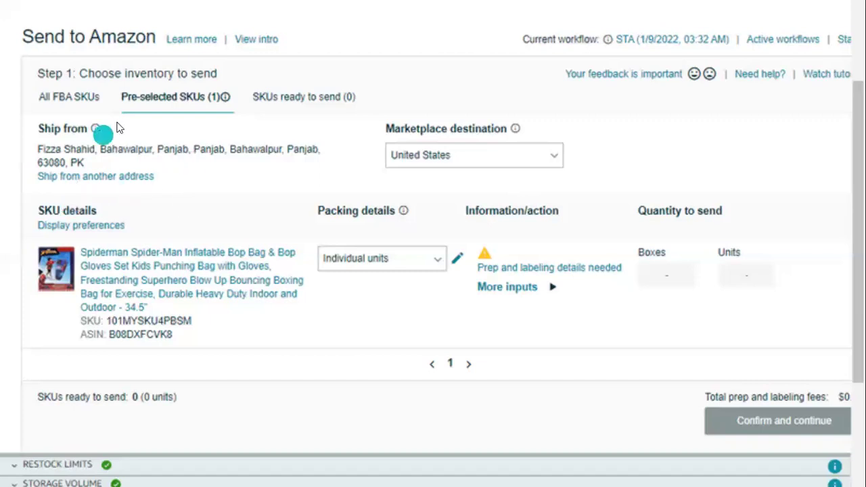
{"action": "left_click", "coordinate": [88, 172]}
{"action": "left_click", "coordinate": [153, 185]}
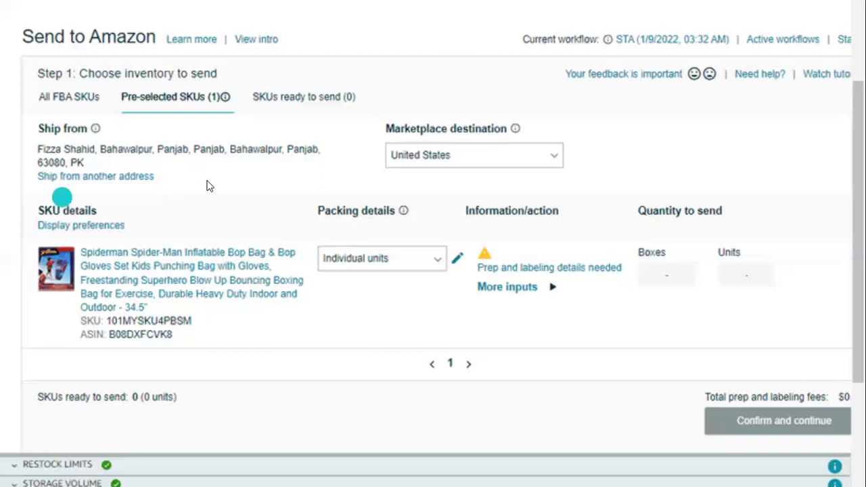
{"action": "left_click", "coordinate": [139, 179]}
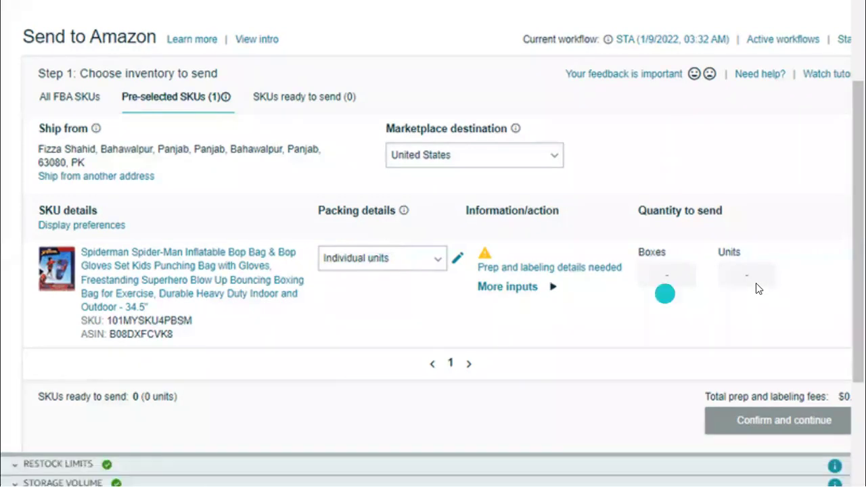
- Show the Spiderman SKU's packing choices: Individual units and Create new case pack template
{"action": "left_click", "coordinate": [379, 258]}
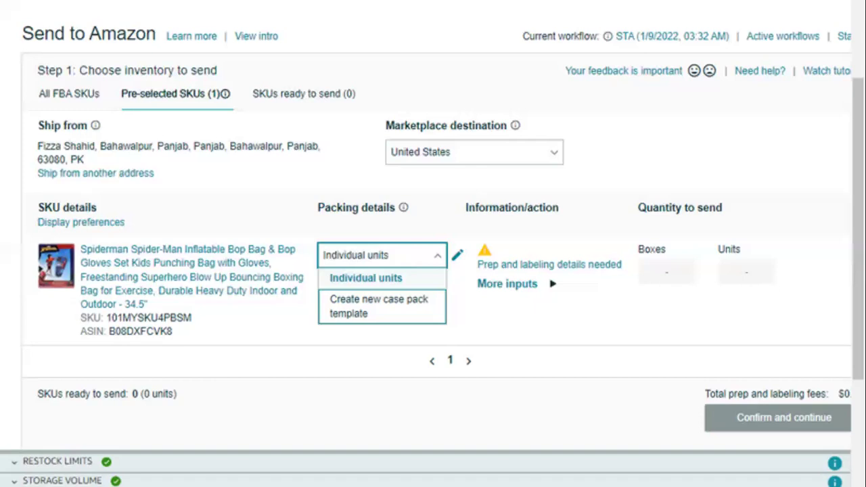
{"action": "left_click", "coordinate": [383, 320]}
{"action": "left_click", "coordinate": [339, 283]}
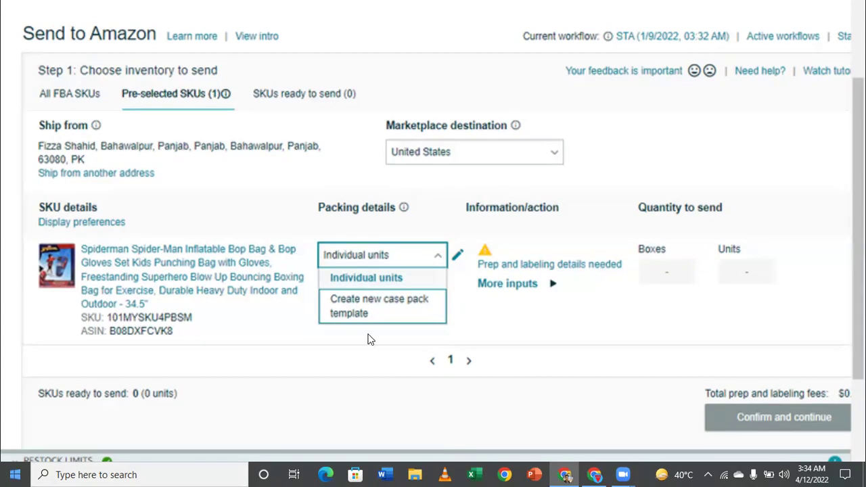
{"action": "left_click", "coordinate": [362, 310]}
{"action": "left_click", "coordinate": [361, 308]}
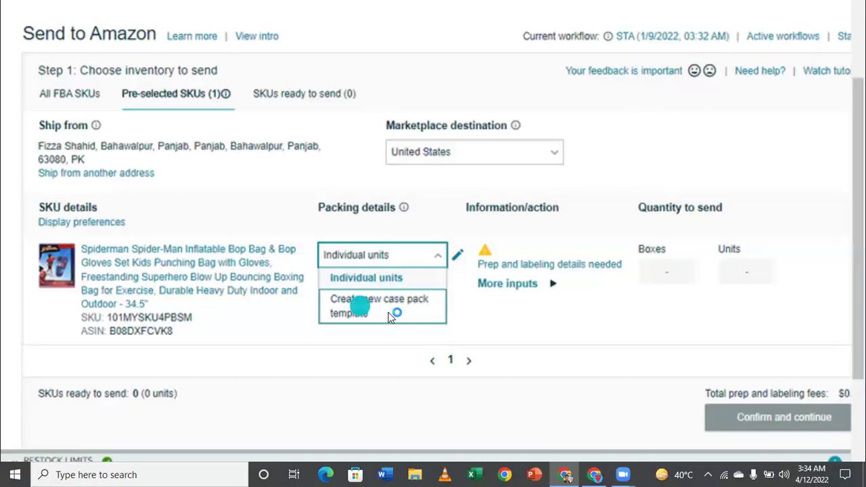
{"action": "left_click", "coordinate": [391, 316]}
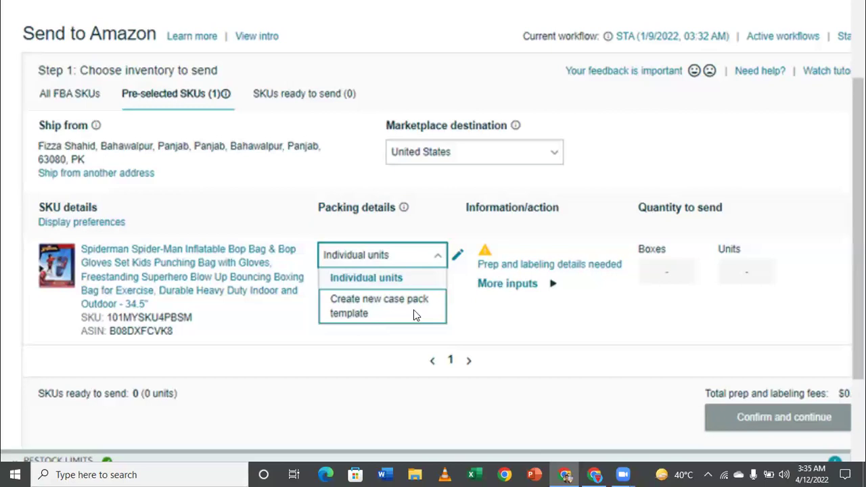
{"action": "left_click", "coordinate": [405, 315]}
{"action": "left_click", "coordinate": [371, 282]}
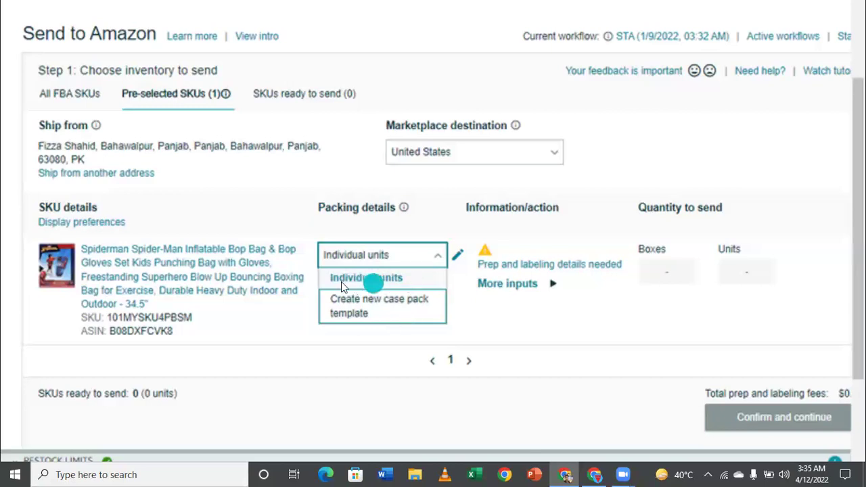
- Set the can opener's FBA prep guidance to No prep needed and save it
{"action": "left_click", "coordinate": [370, 272]}
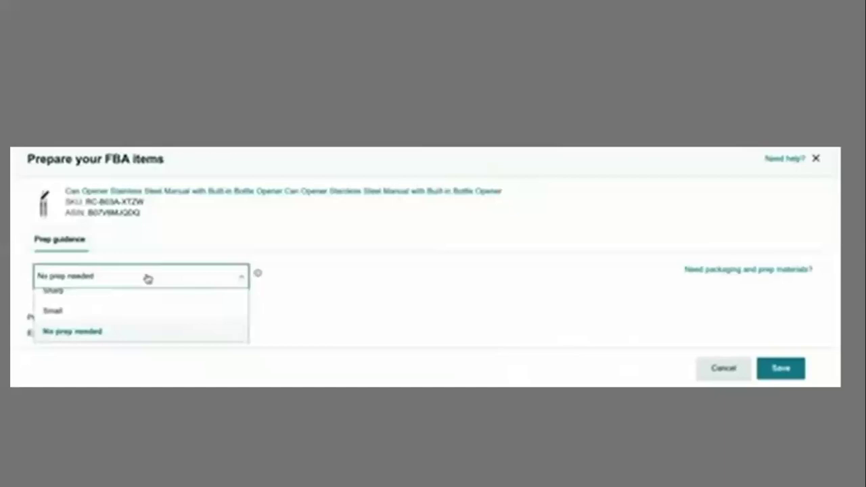
{"action": "left_click", "coordinate": [734, 294]}
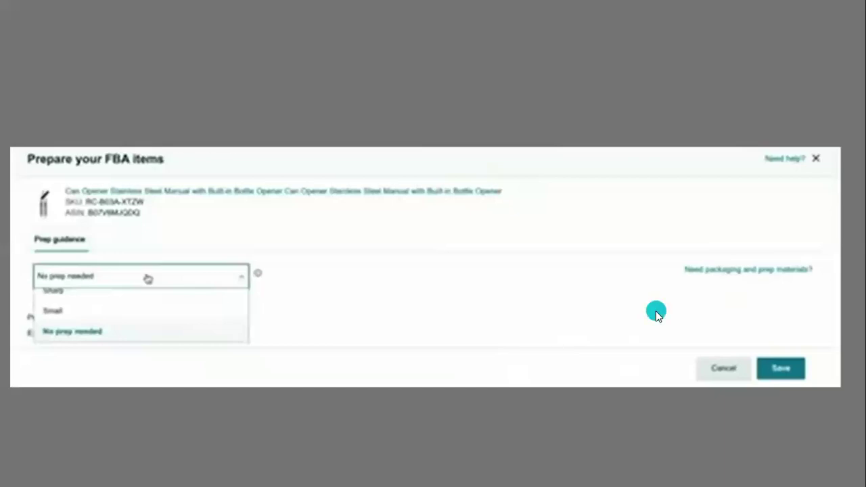